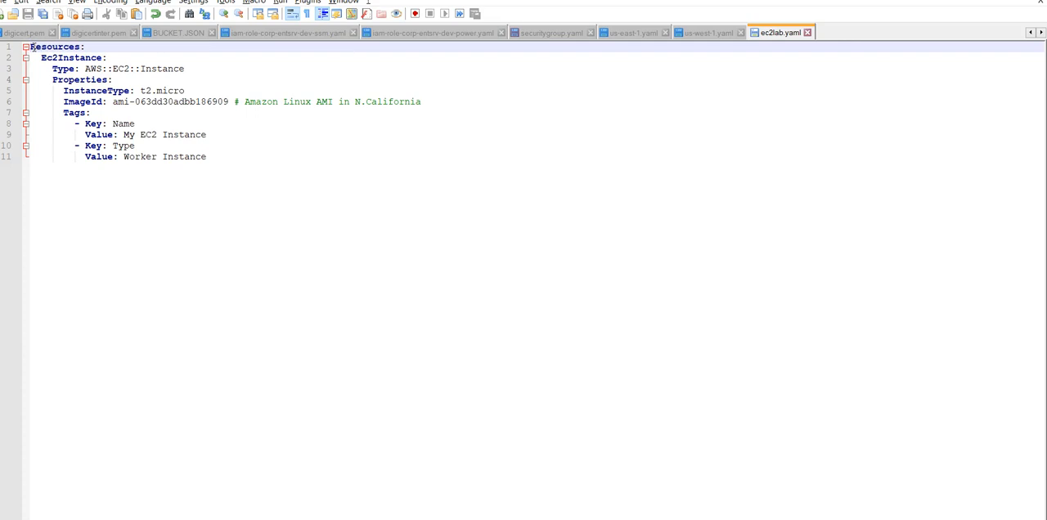
- Examine the ec2lab.yaml template line by line, from the Ec2Instance resource through its type, properties and tags
key("Down")
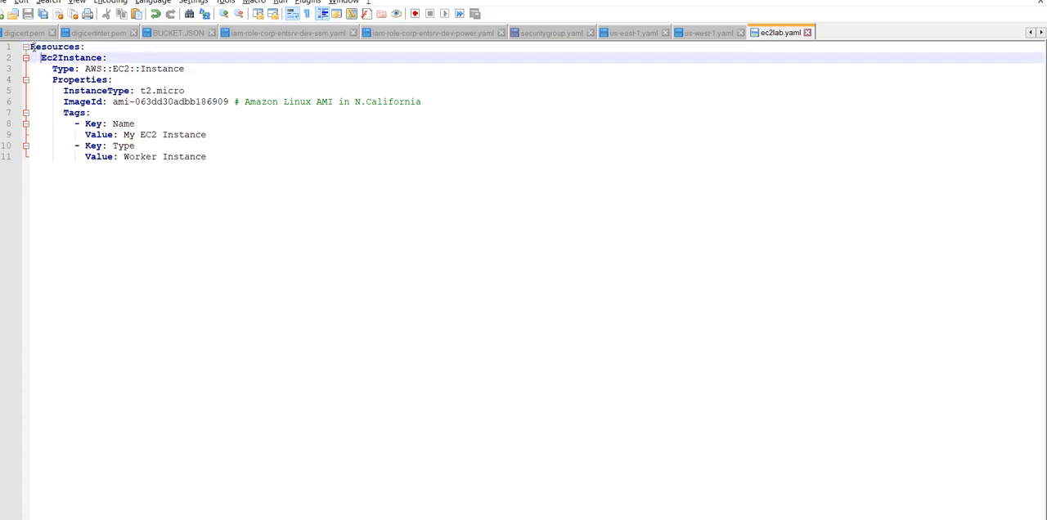
key("Down")
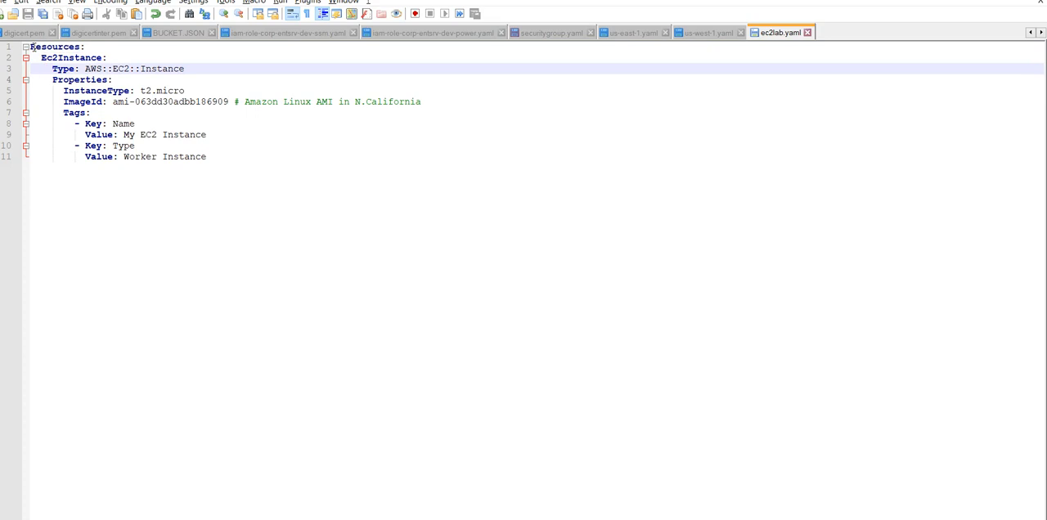
key("Down")
key("Down")
key("Right")
key("Right")
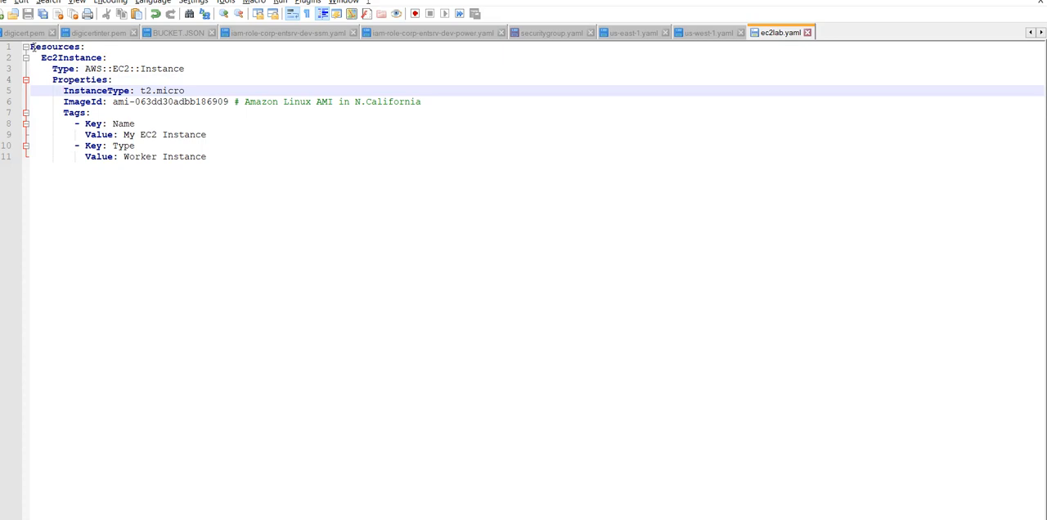
key("Down")
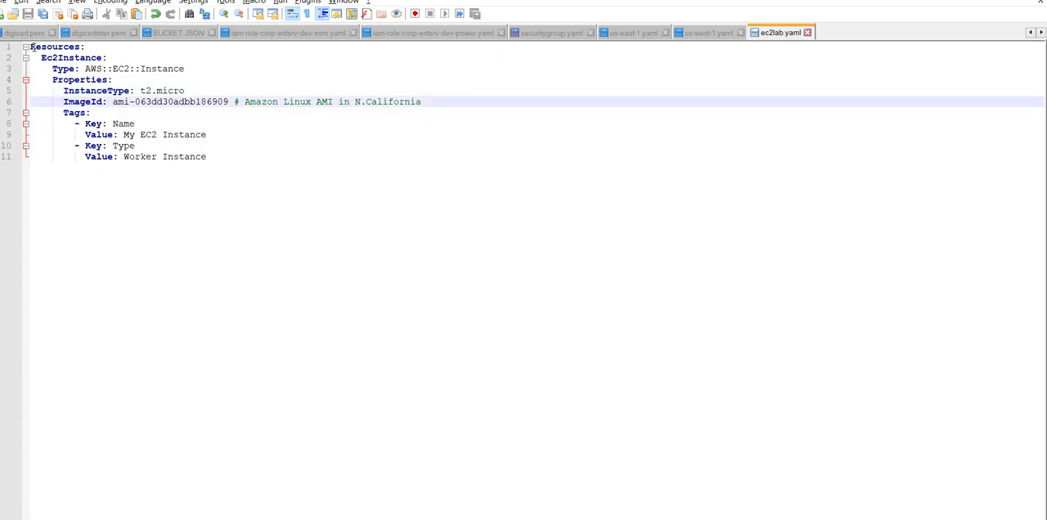
key("Down")
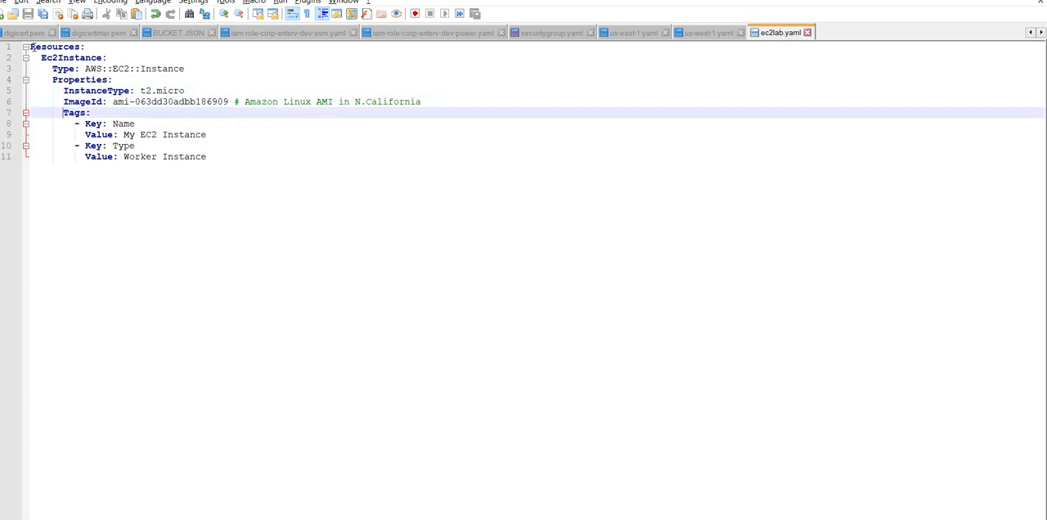
key("Down")
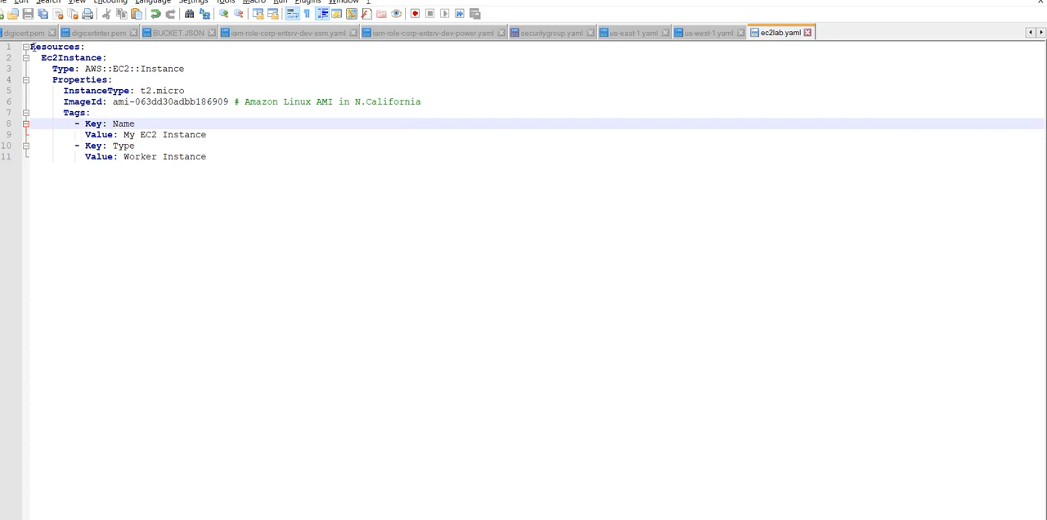
key("Down")
key("Down")
key("Down")
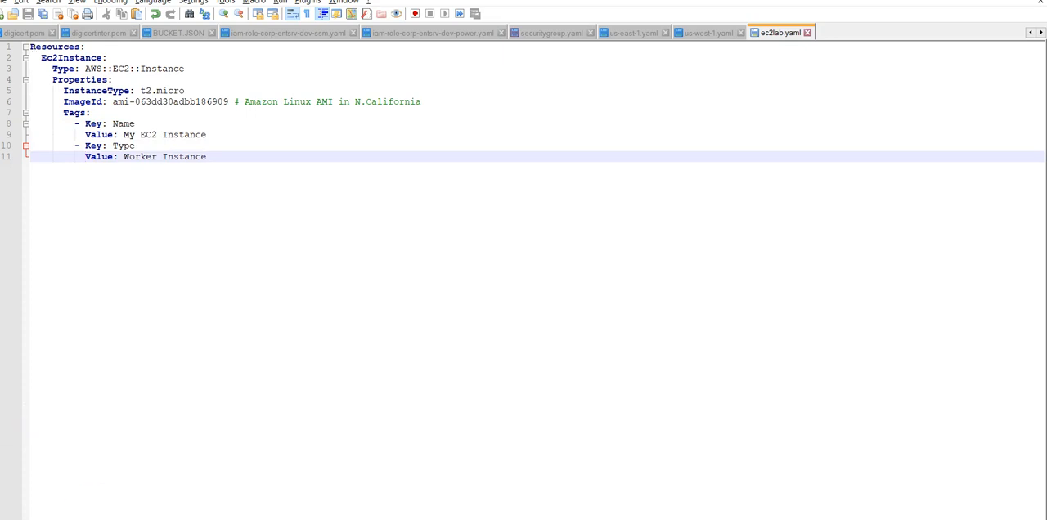
- Switch to the CloudFormation console in the browser and start a new stack from the uploaded template file ec2lab.yaml
left_click(151, 519)
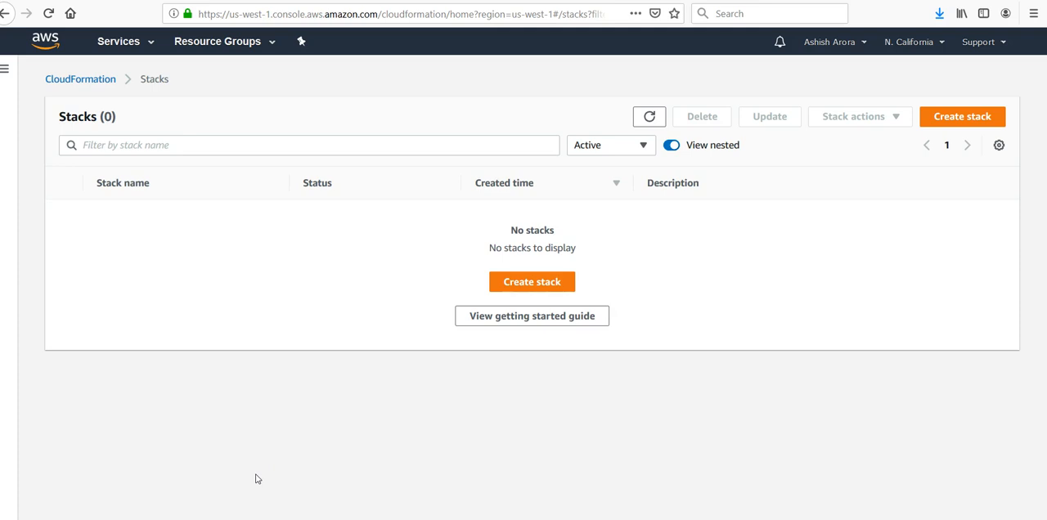
left_click(524, 288)
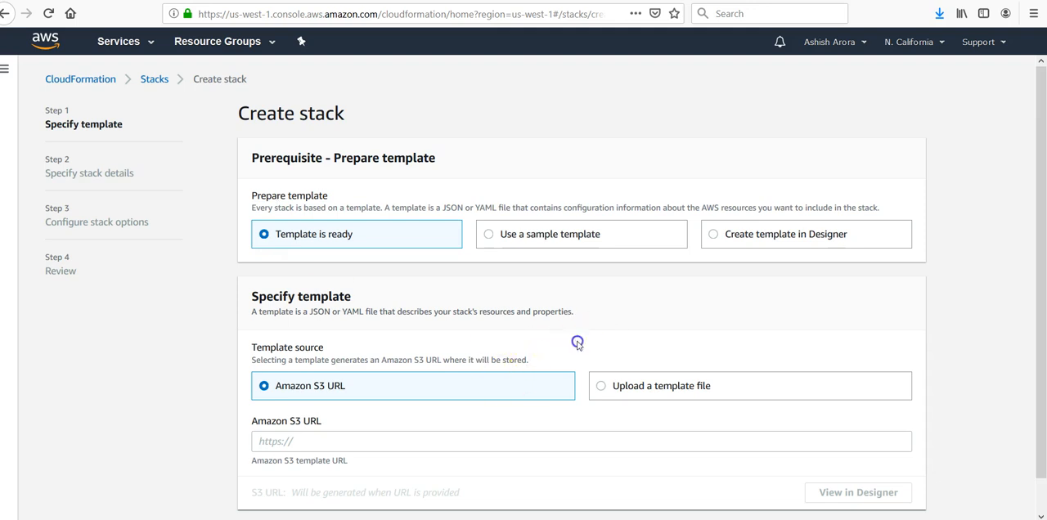
scroll(577, 345, "down", 1)
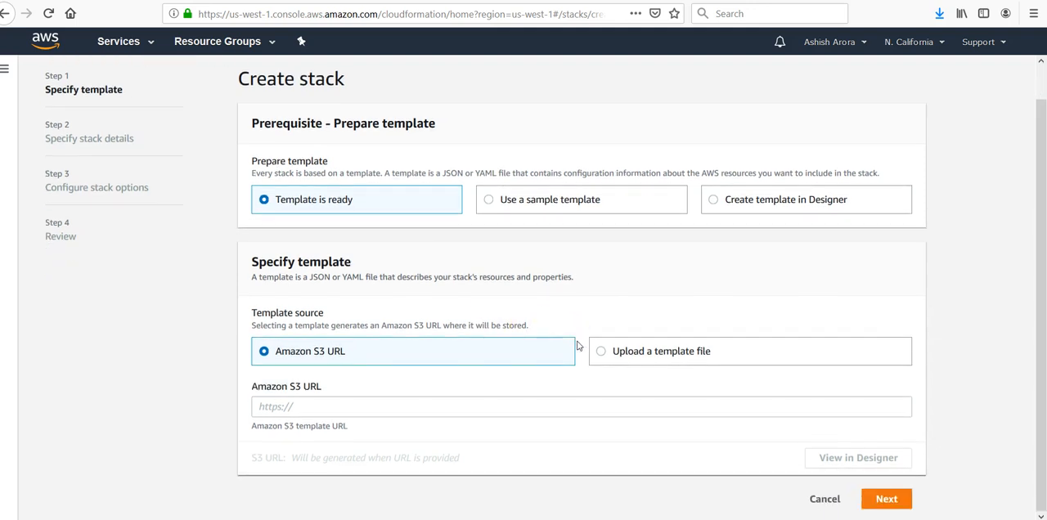
left_click(639, 358)
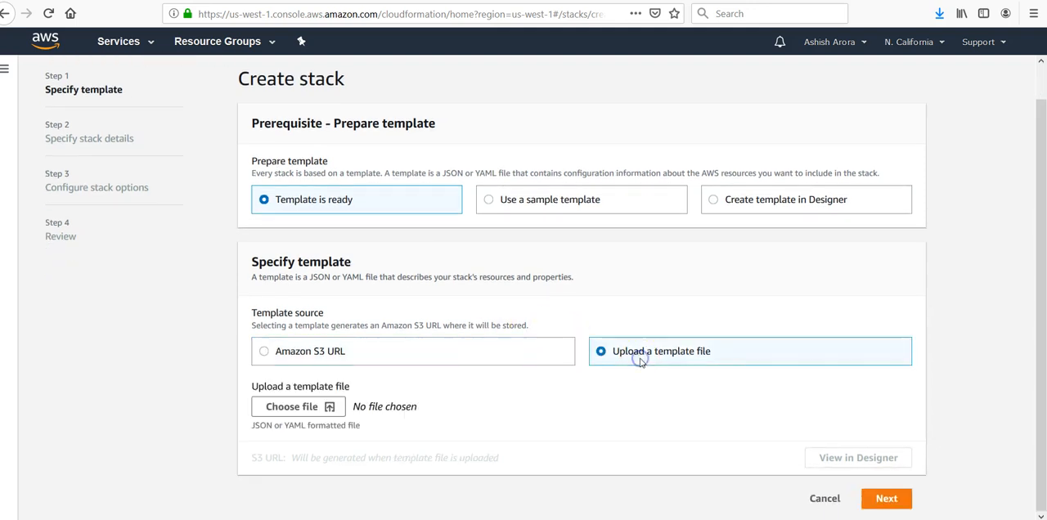
left_click(281, 406)
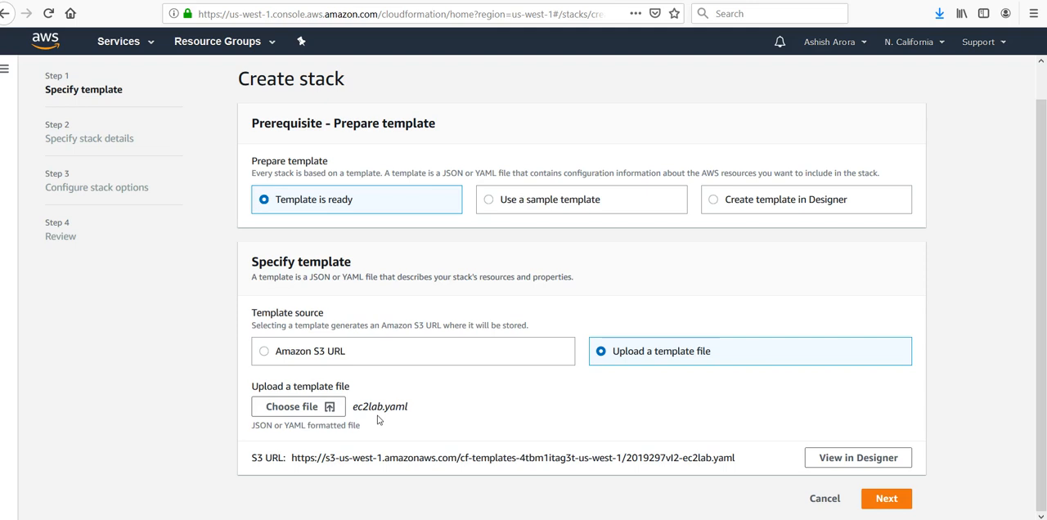
left_click(892, 501)
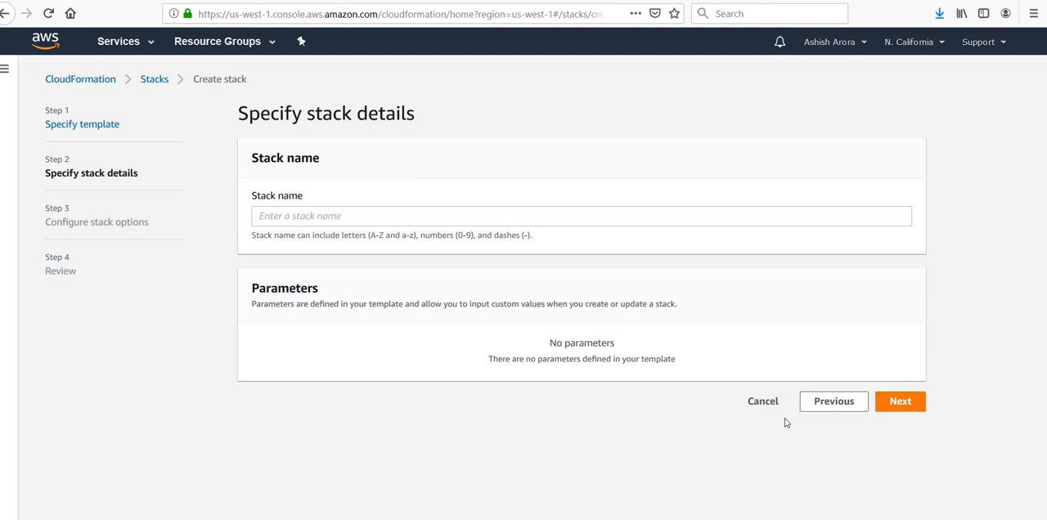
- Name the stack ec2lab and keep the default stack options, continuing to the review stage
left_click(343, 216)
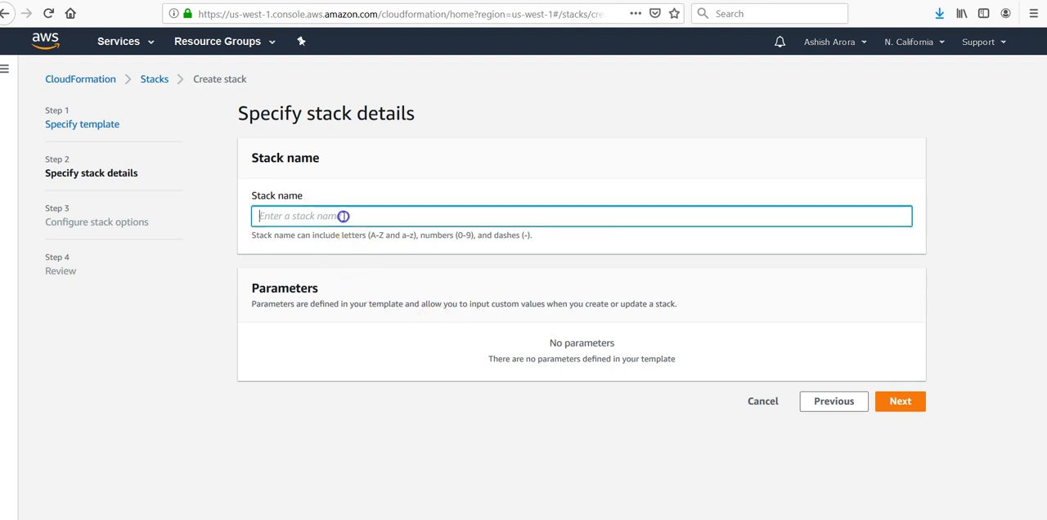
type("e")
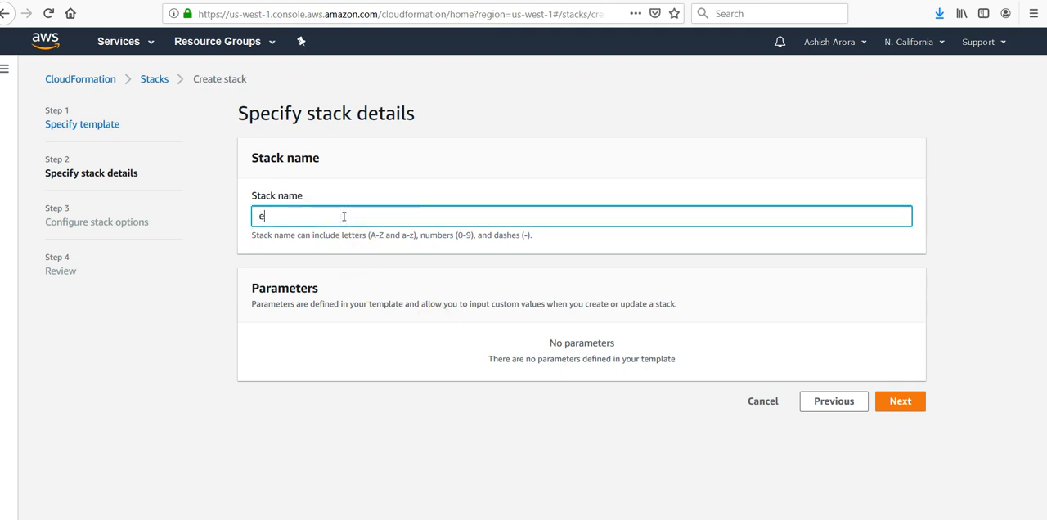
type("c2lab")
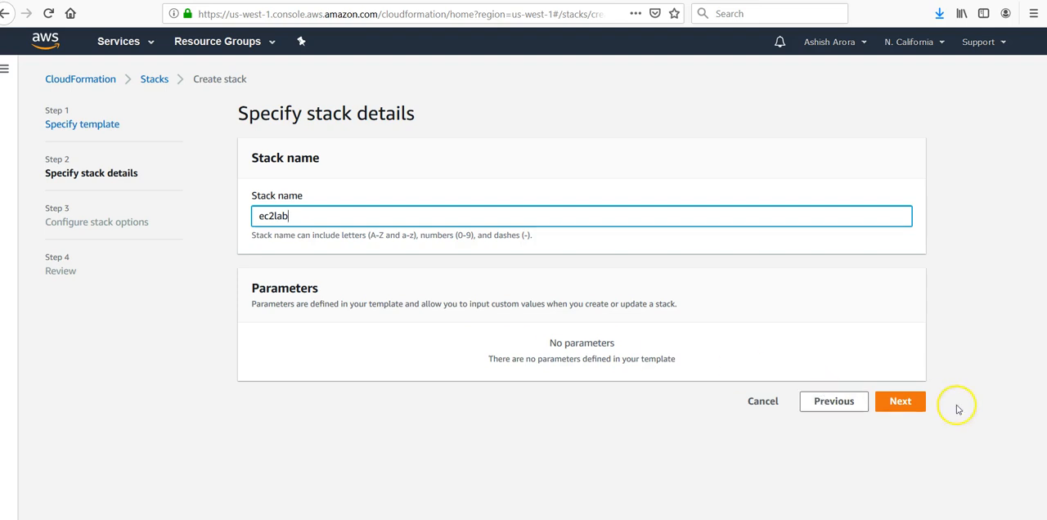
left_click(895, 403)
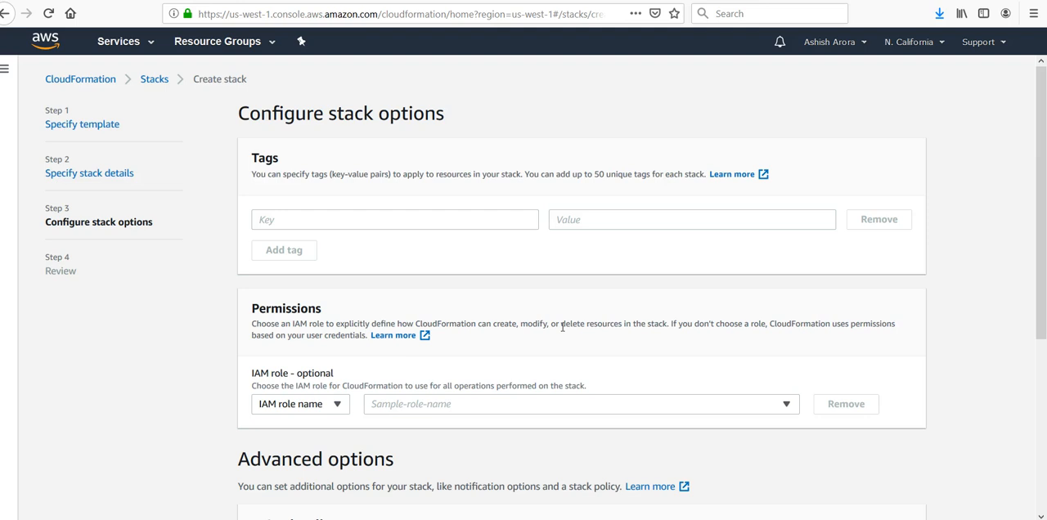
left_click(1042, 240)
left_click_drag(1042, 241, 1043, 444)
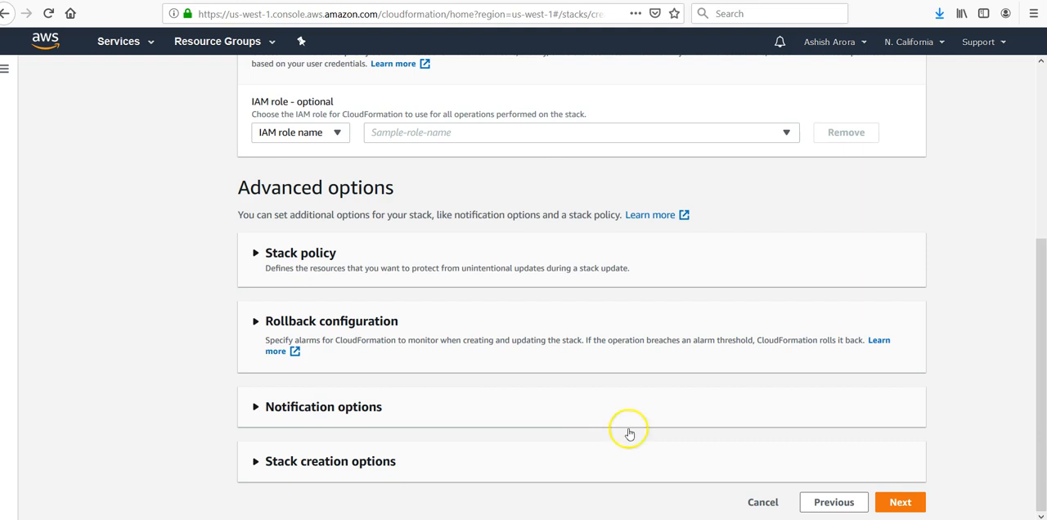
left_click(896, 502)
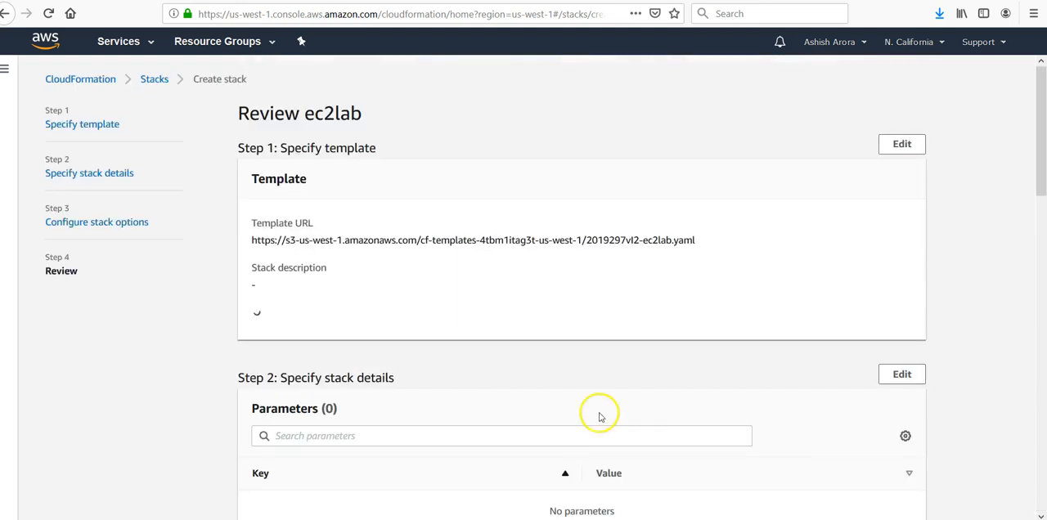
- Review the settings, create the ec2lab stack, and refresh its status and event list
left_click(452, 383)
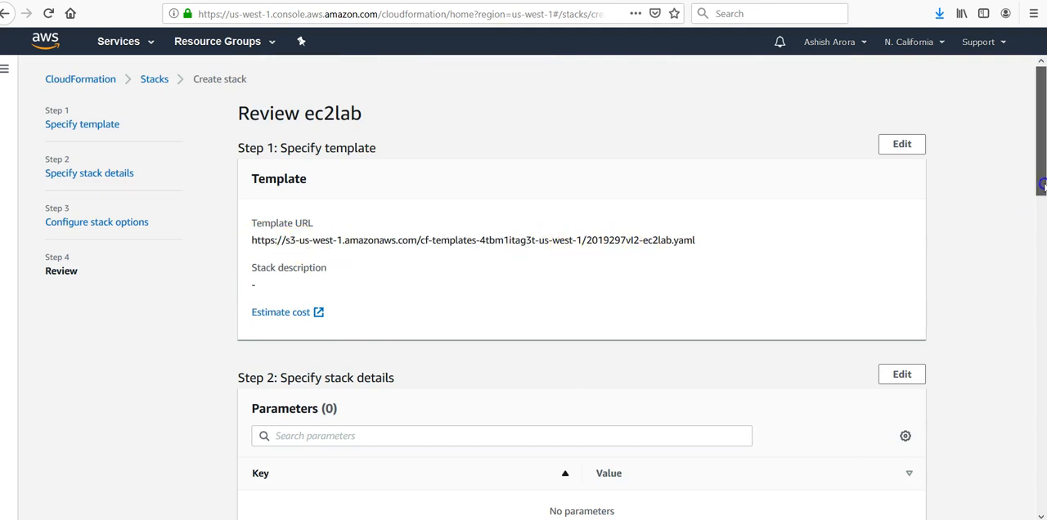
left_click_drag(1042, 187, 1041, 501)
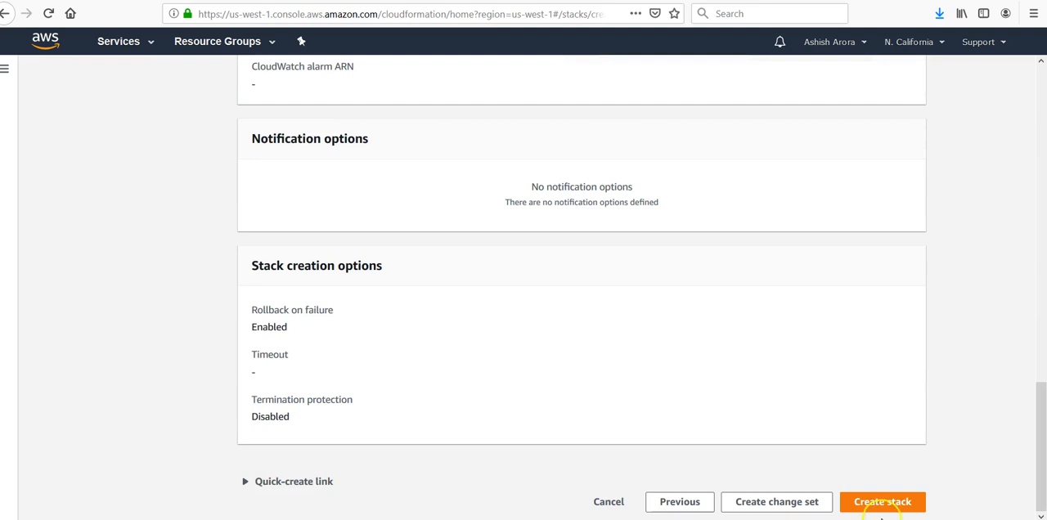
left_click(882, 503)
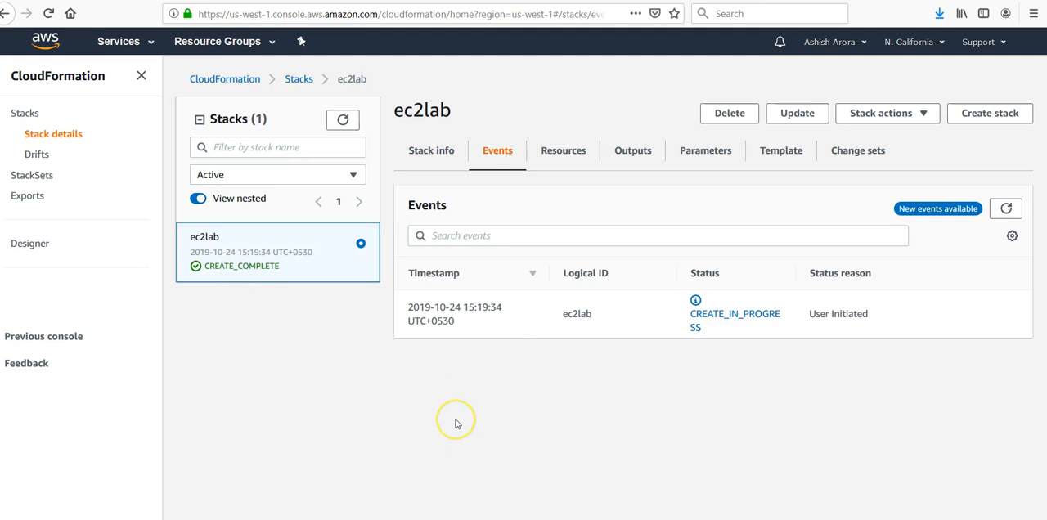
left_click(341, 120)
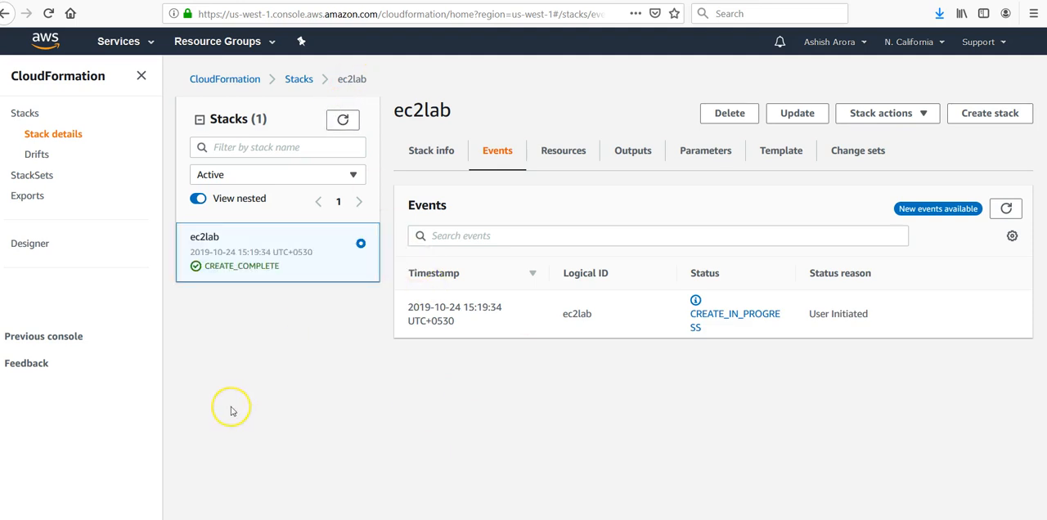
left_click(1007, 209)
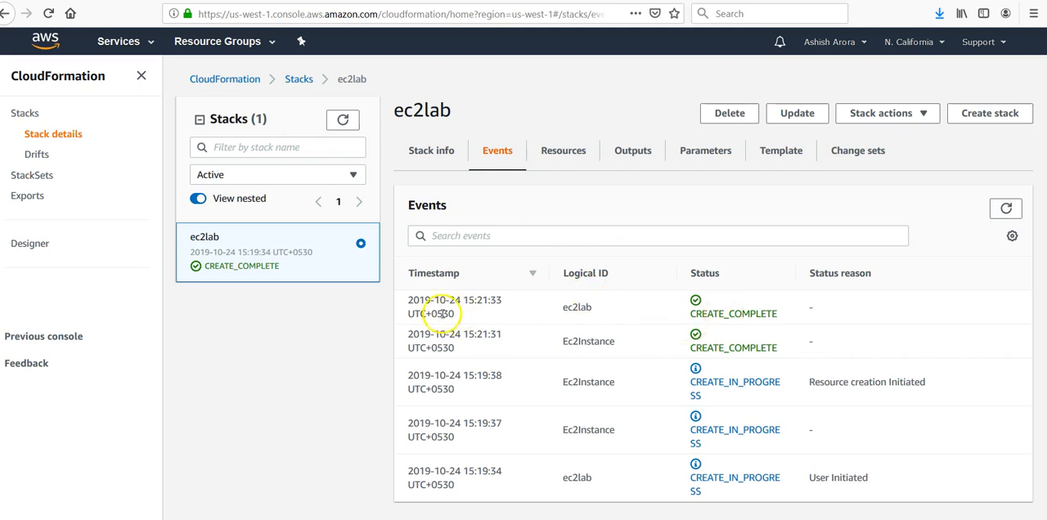
- Go to the EC2 service's running instances list and widen the Name column to show the full instance name
left_click(136, 44)
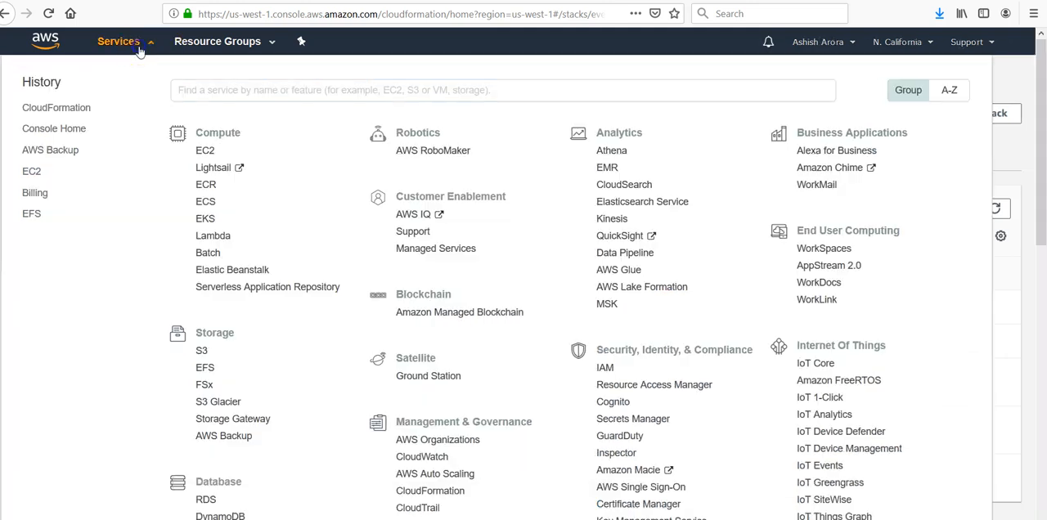
left_click(36, 173)
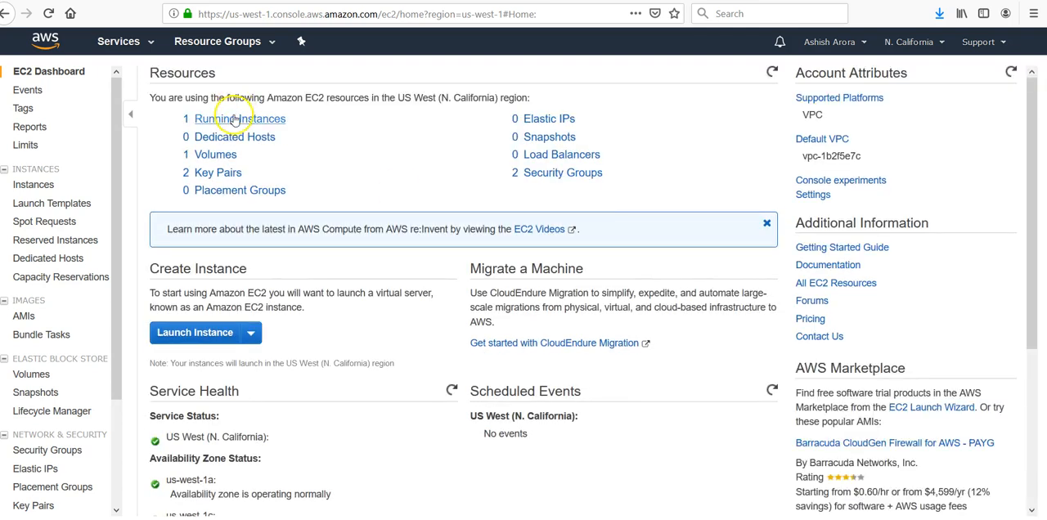
left_click(234, 119)
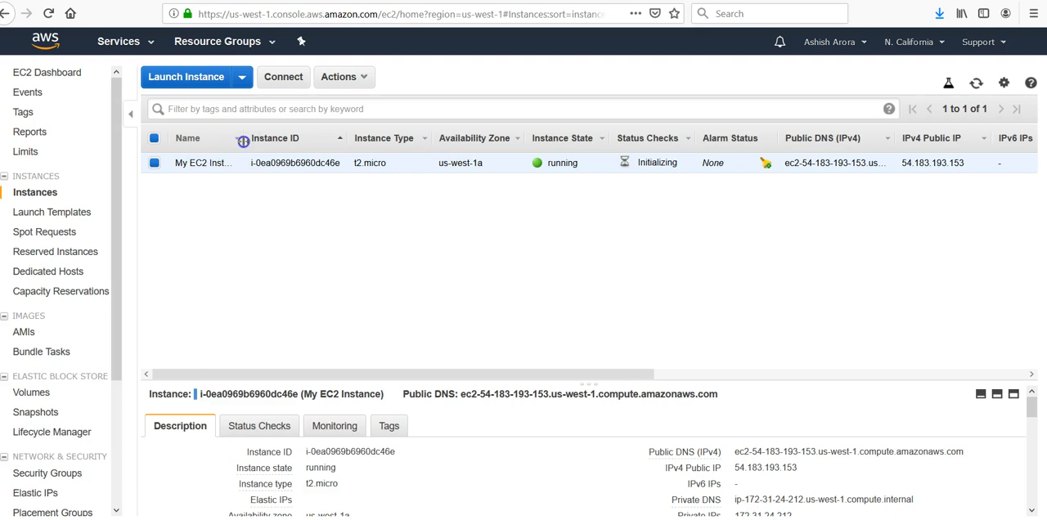
left_click_drag(243, 141, 290, 145)
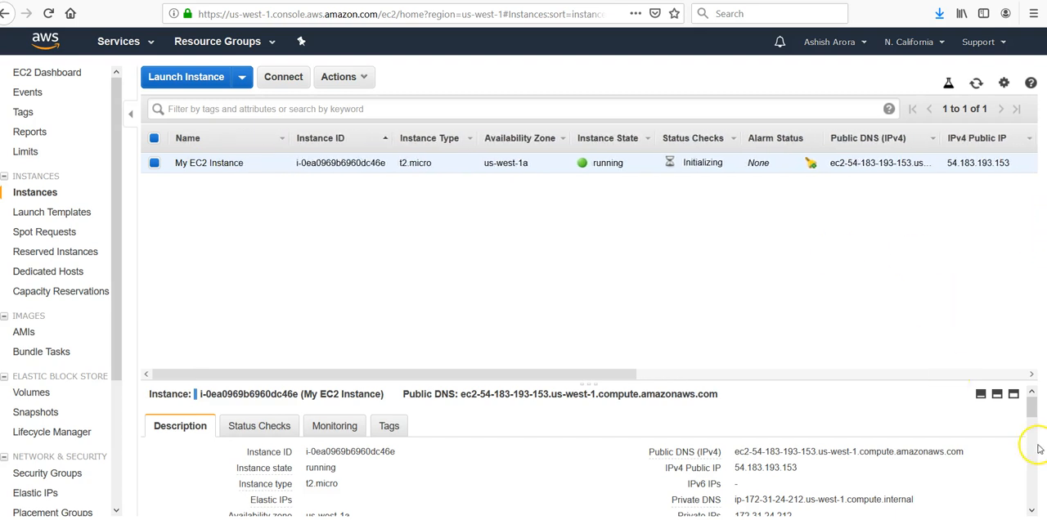
- Enlarge the details pane of My EC2 Instance and examine its full description
mouse_move(1030, 409)
left_mouse_down()
mouse_move(1032, 426)
mouse_move(1011, 421)
mouse_move(1030, 428)
mouse_move(1032, 403)
left_mouse_up()
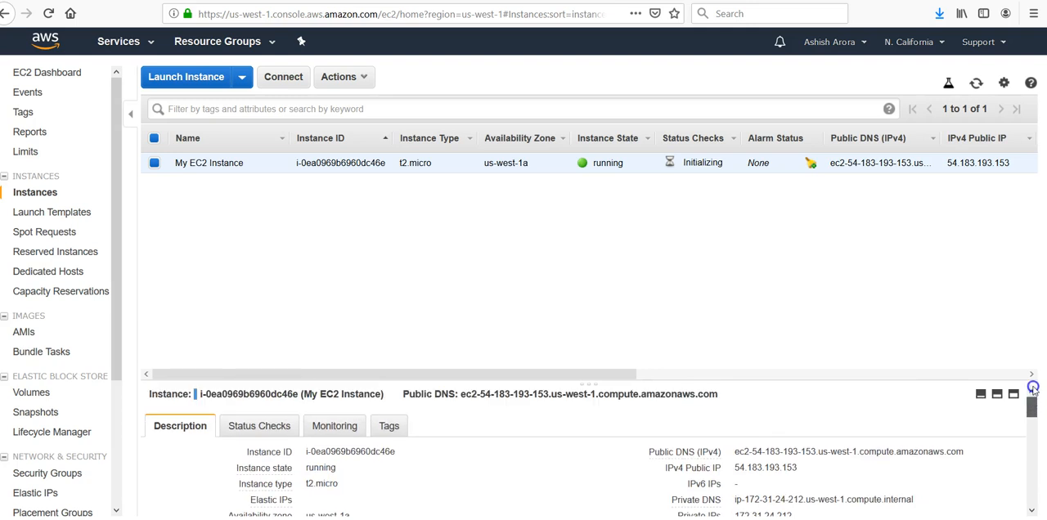
left_click(1013, 394)
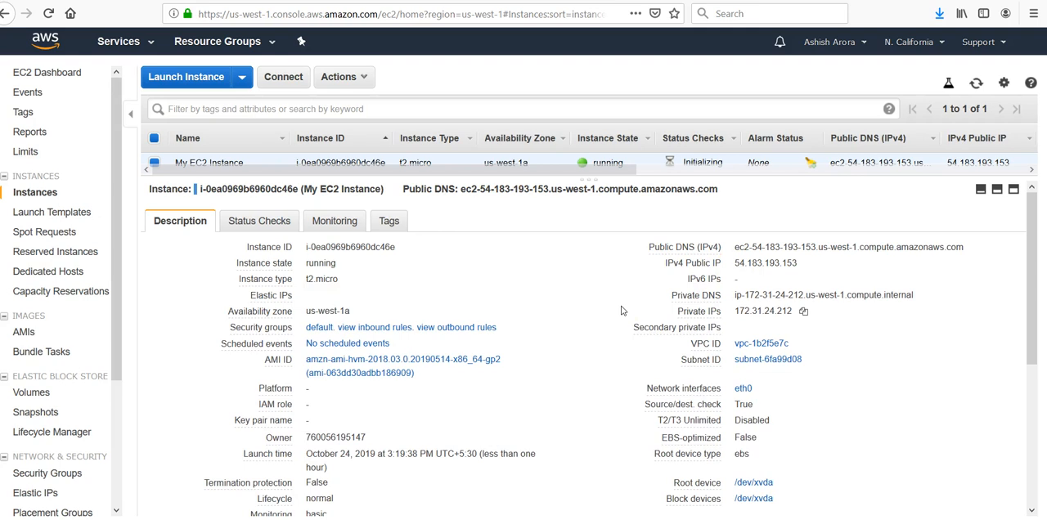
left_click_drag(1032, 310, 1038, 355)
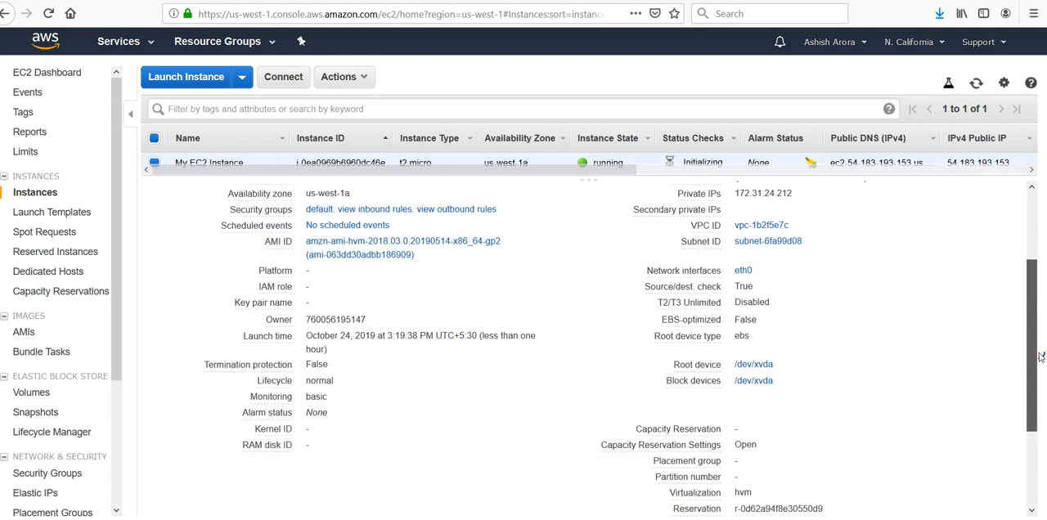
left_click_drag(1040, 356, 1043, 436)
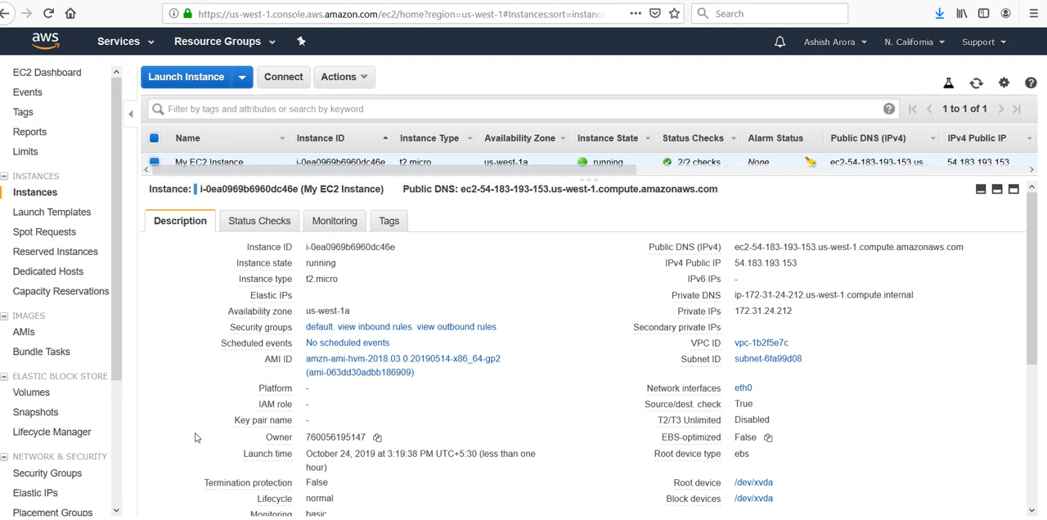
- Open the EC2 security groups list
left_click(80, 471)
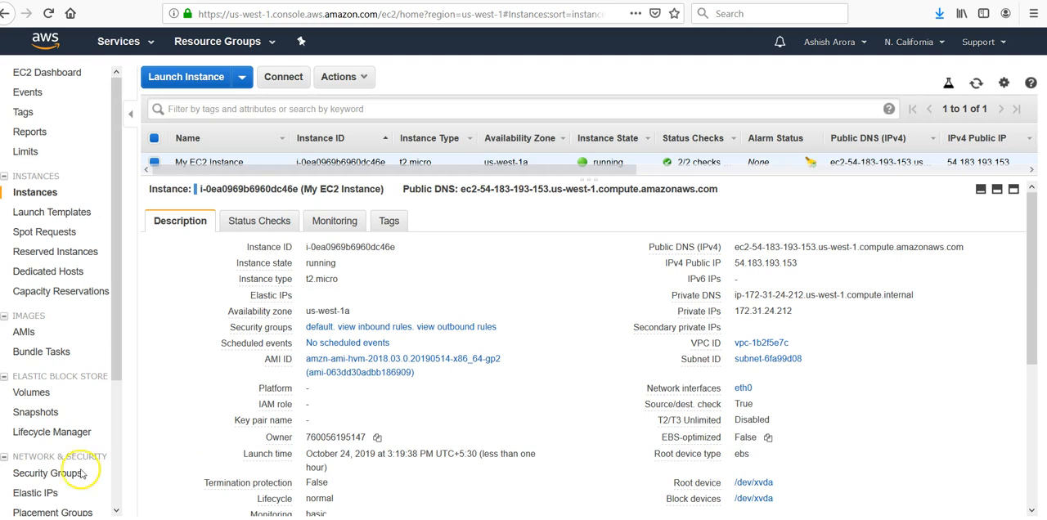